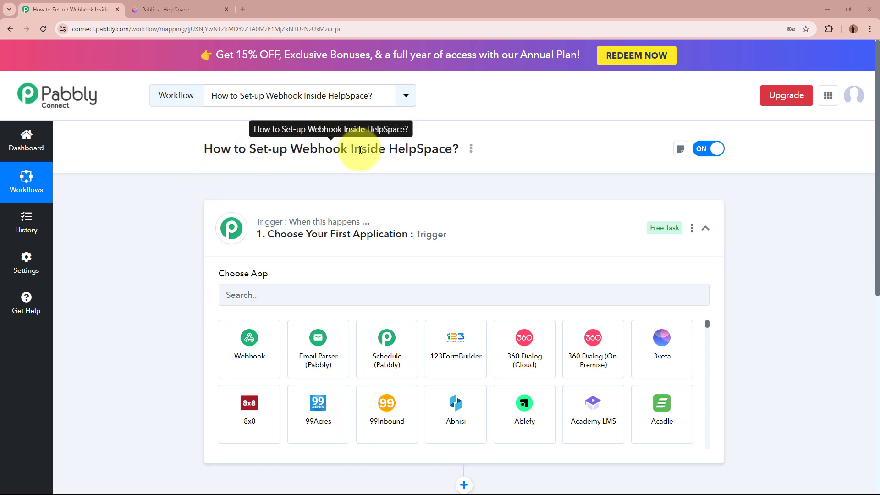
Step: Set the workflow's trigger to the HelpSpace app with the Configure Webhooks event
left_click(531, 230)
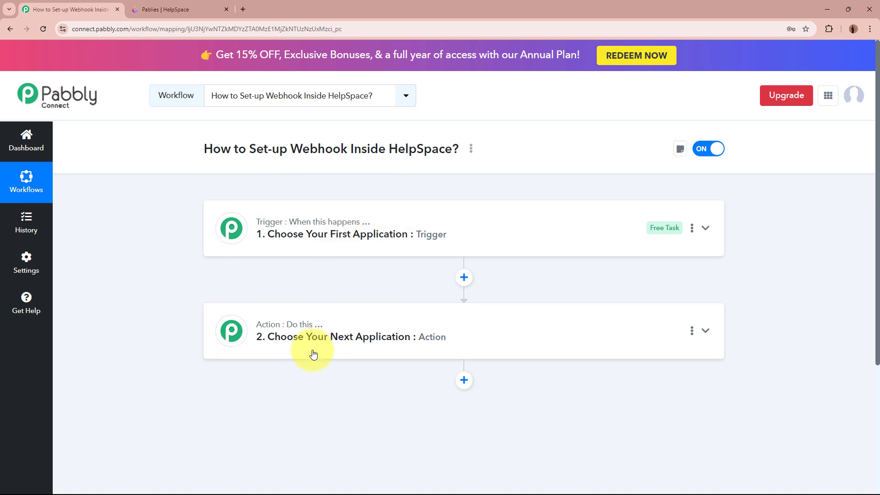
left_click(566, 237)
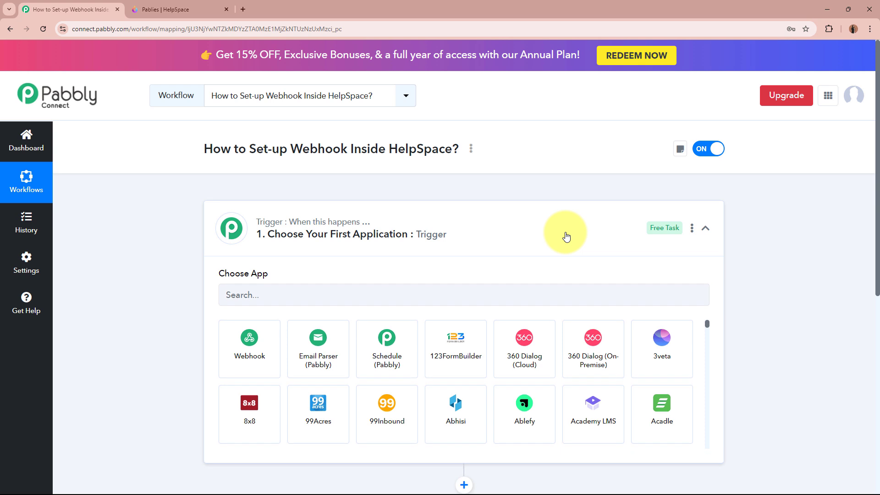
left_click(492, 294)
type("Help")
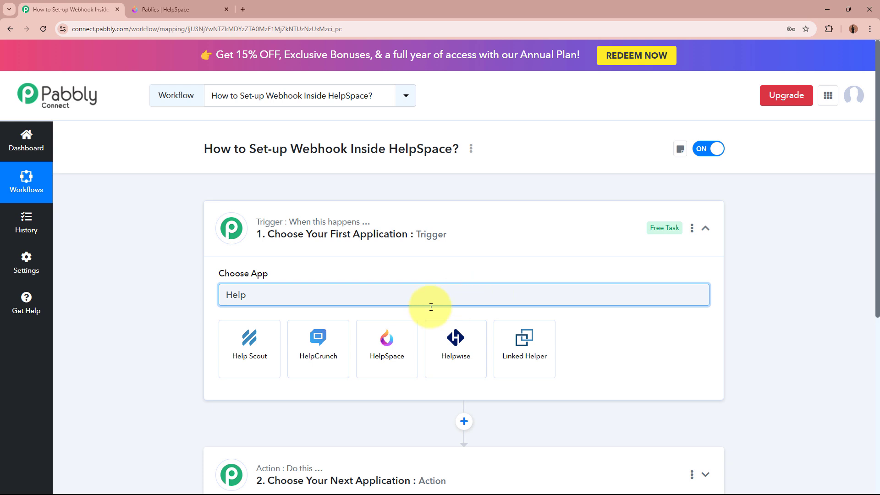
left_click(387, 336)
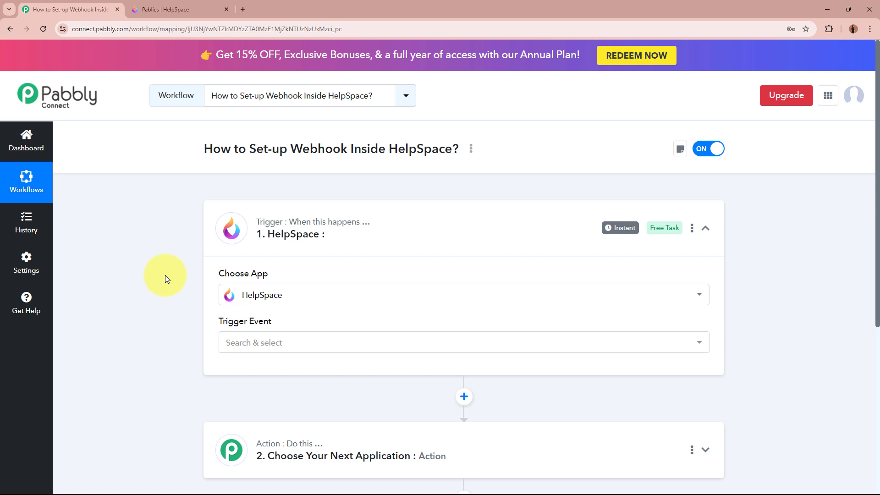
left_click(295, 342)
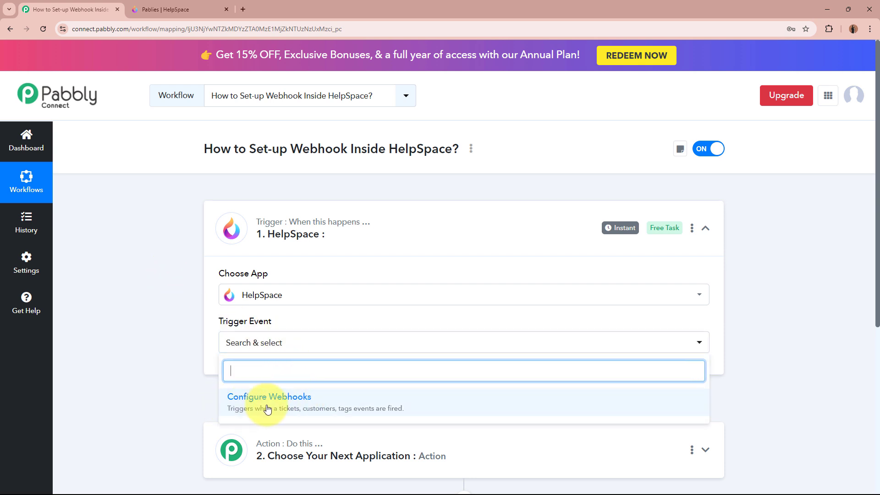
left_click(337, 409)
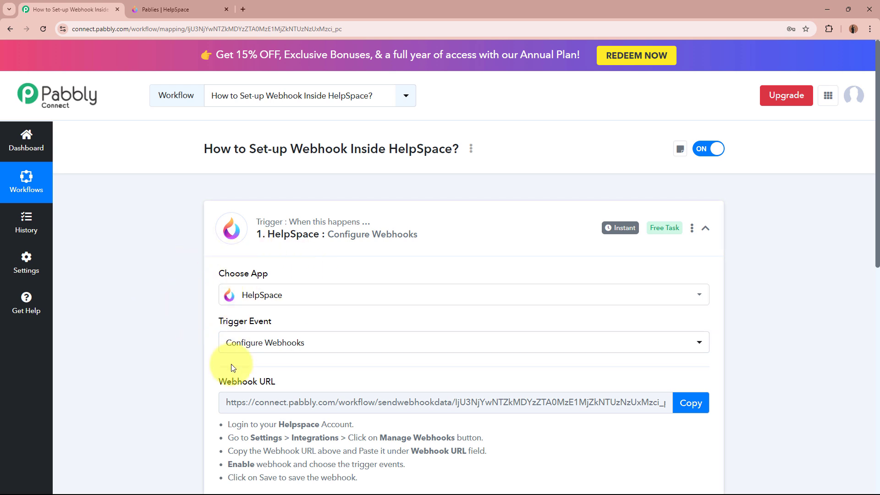
Step: Read through the HelpSpace webhook setup instructions below the trigger's webhook URL
scroll(179, 335, "down", 2)
mouse_move(220, 290)
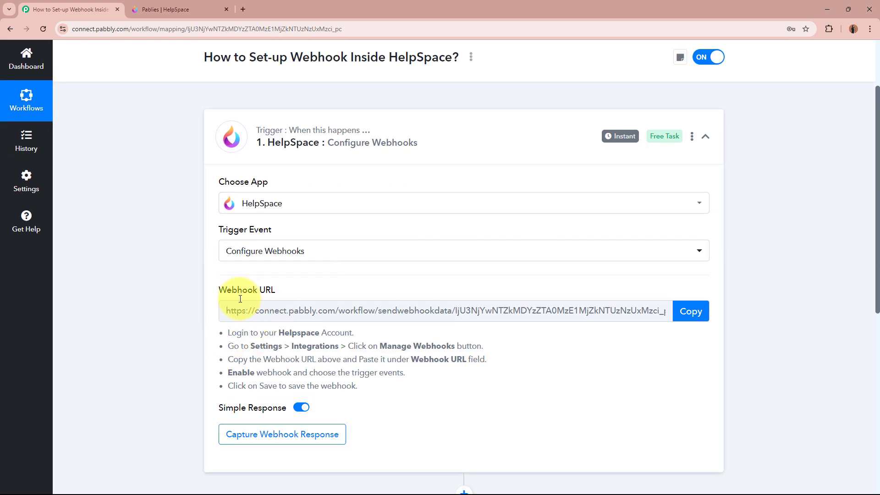
left_click_drag(220, 290, 271, 297)
left_click(135, 306)
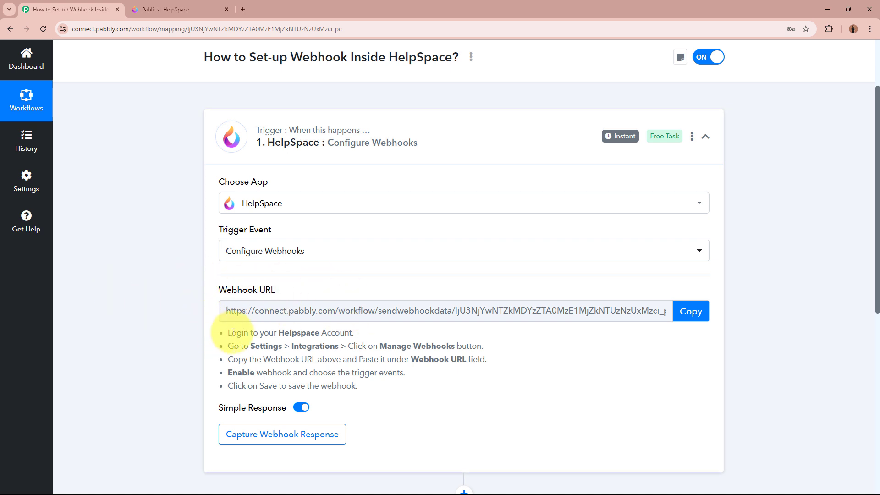
left_click_drag(227, 332, 392, 385)
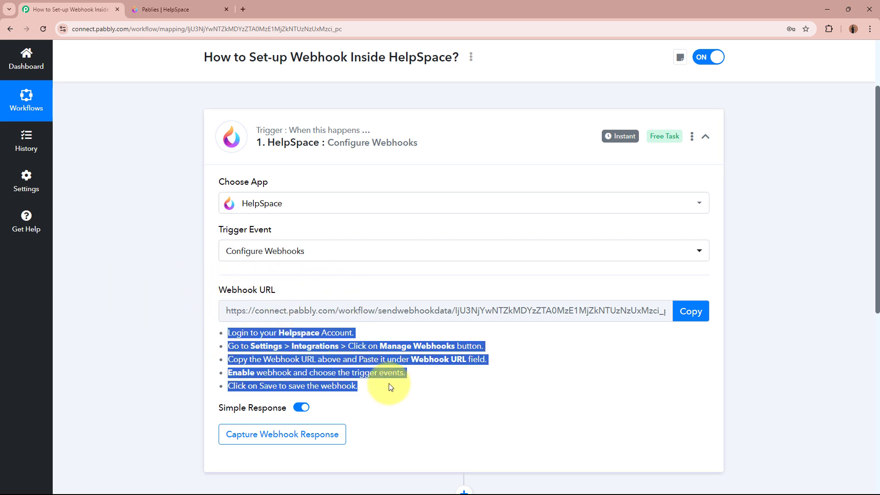
left_click(133, 345)
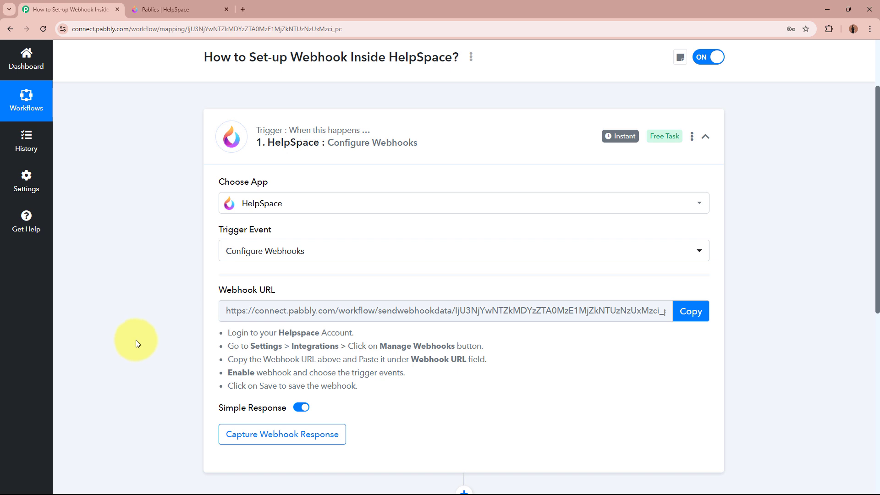
scroll(136, 339, "down", 1)
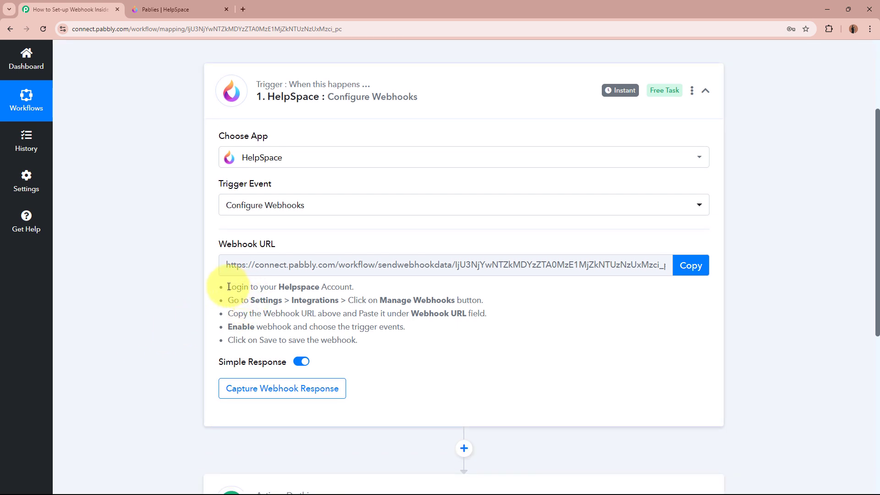
left_click_drag(229, 287, 352, 288)
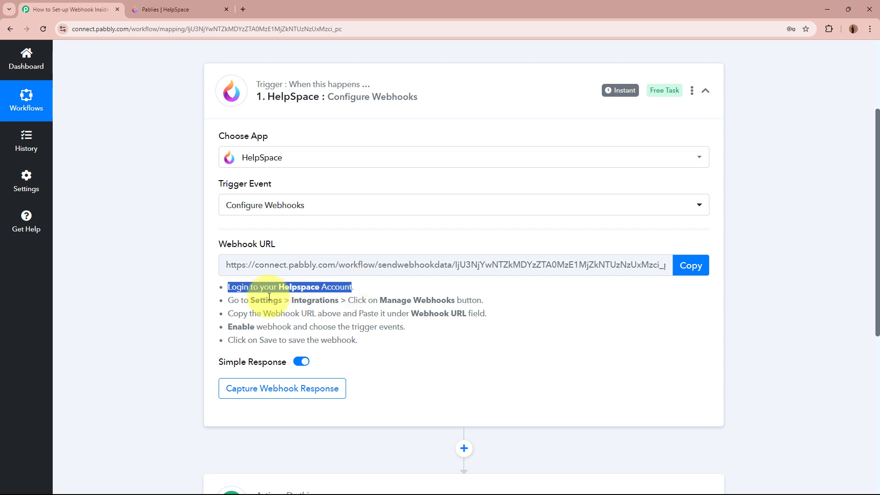
left_click_drag(229, 300, 483, 301)
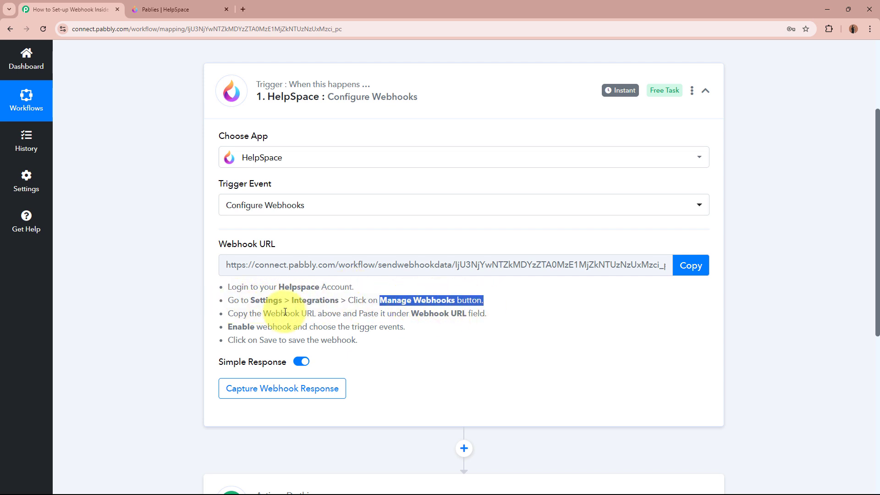
left_click_drag(233, 314, 484, 314)
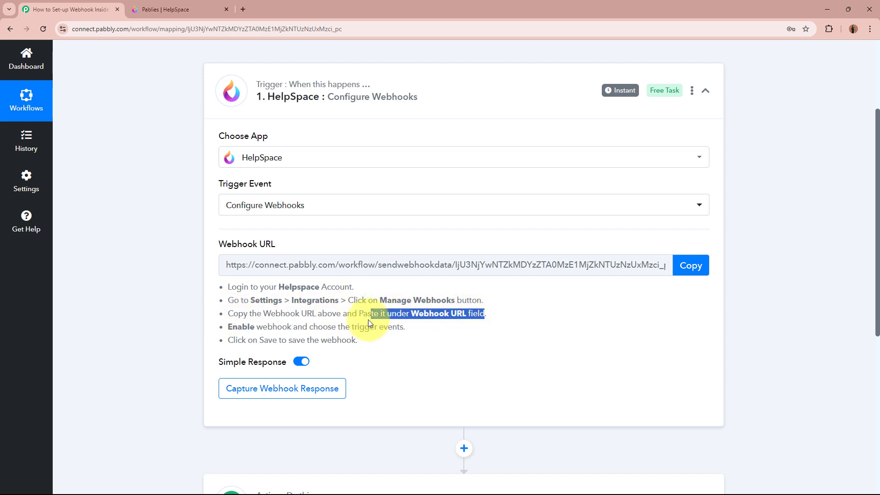
left_click_drag(237, 326, 394, 323)
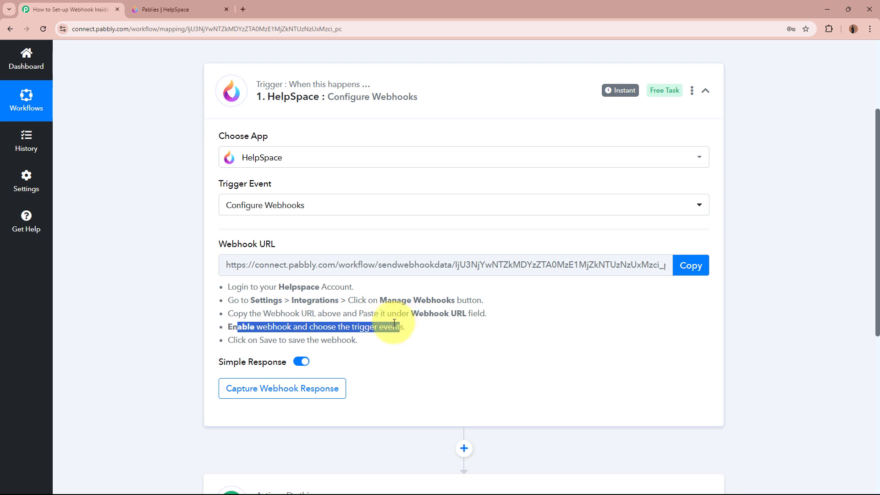
left_click_drag(228, 339, 364, 341)
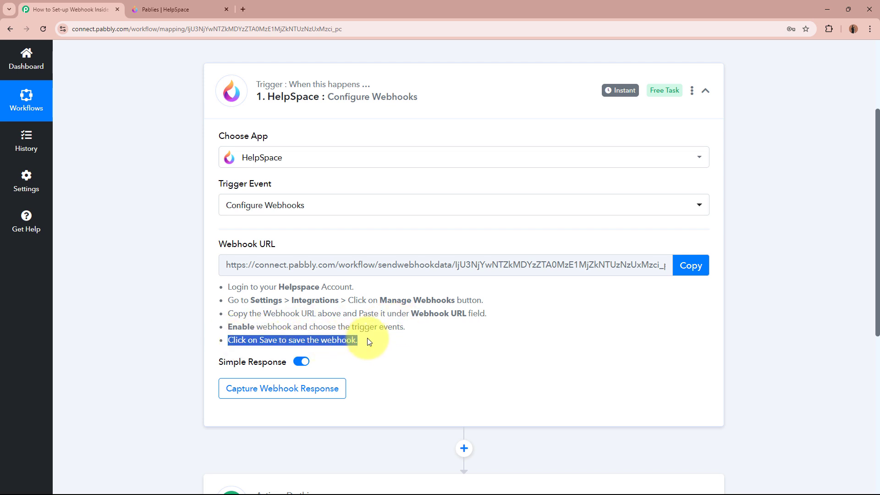
left_click(363, 333)
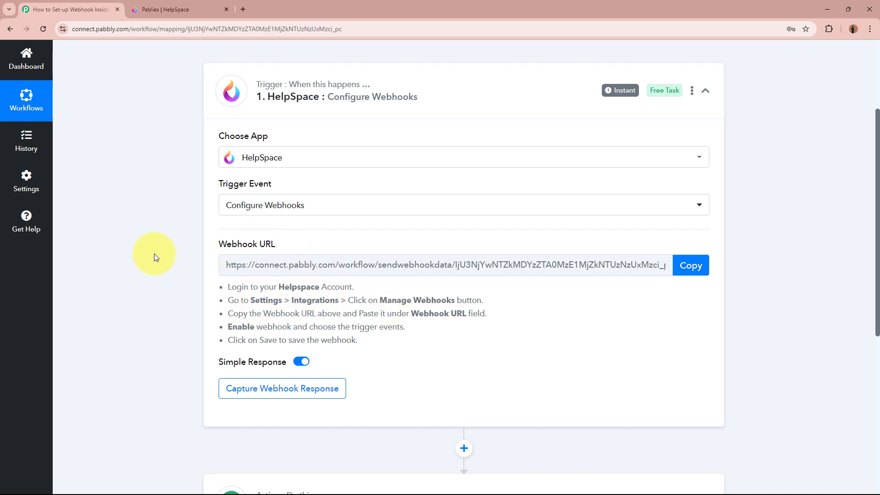
Step: Copy the trigger's webhook URL and open the Webhooks management dialog in HelpSpace's integration settings
left_click(687, 264)
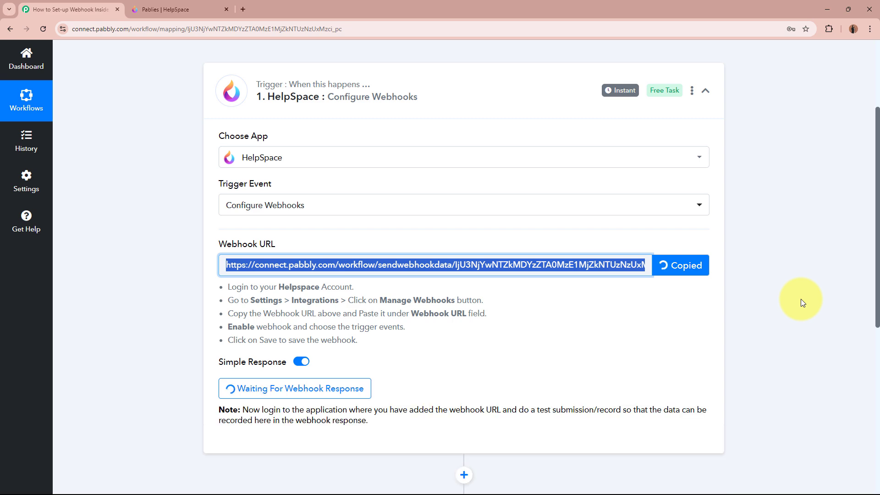
scroll(801, 303, "up", 3)
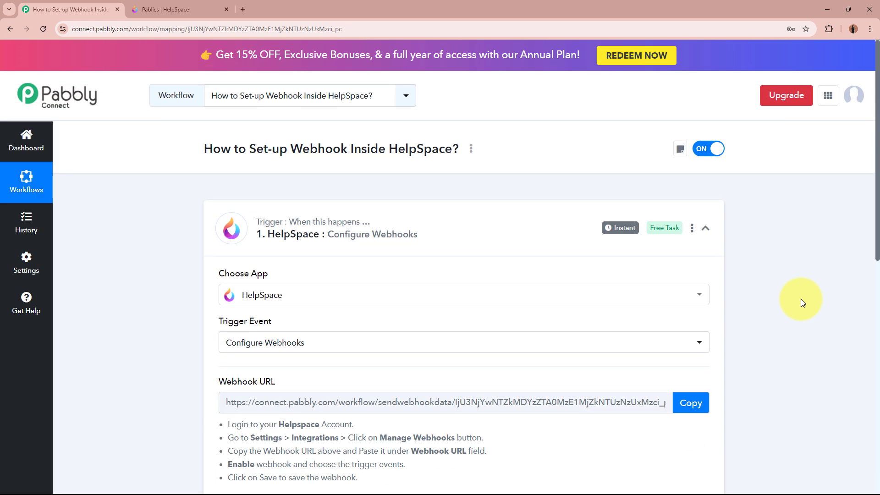
left_click(193, 5)
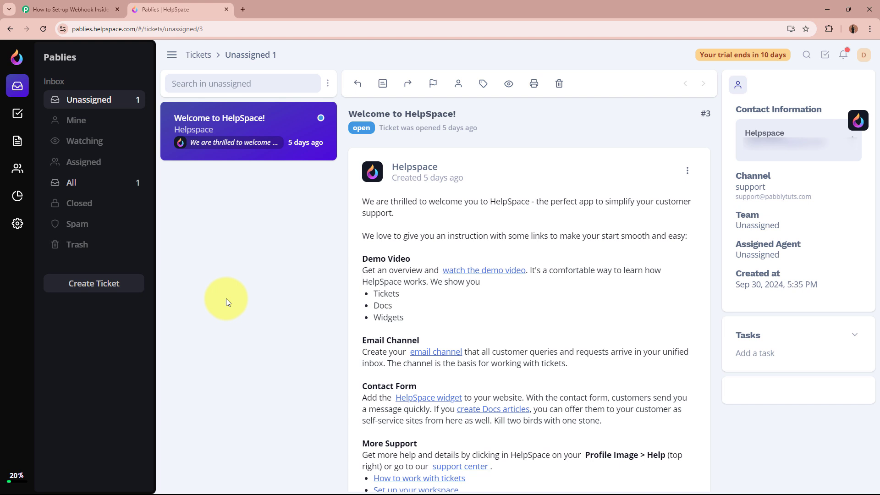
left_click(19, 224)
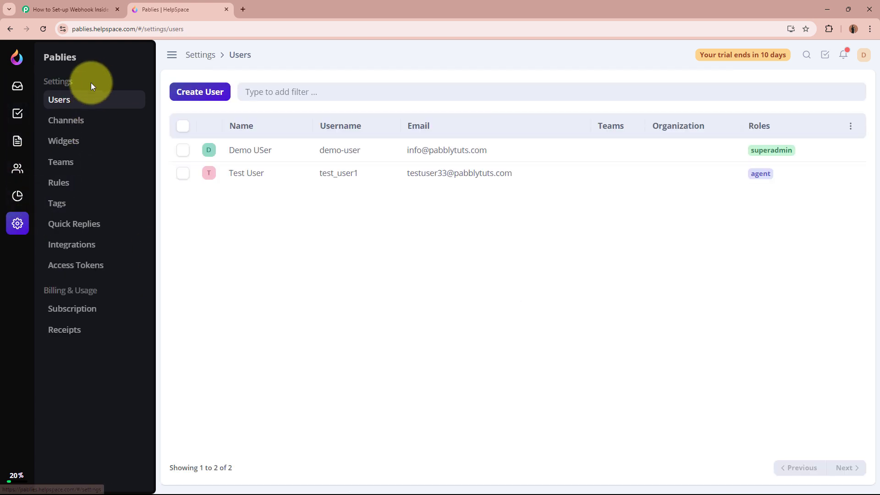
left_click(80, 246)
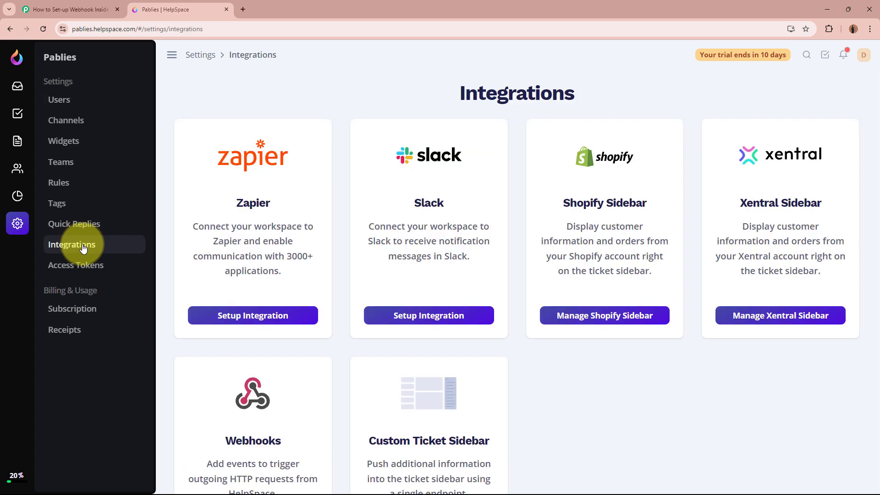
scroll(589, 318, "down", 2)
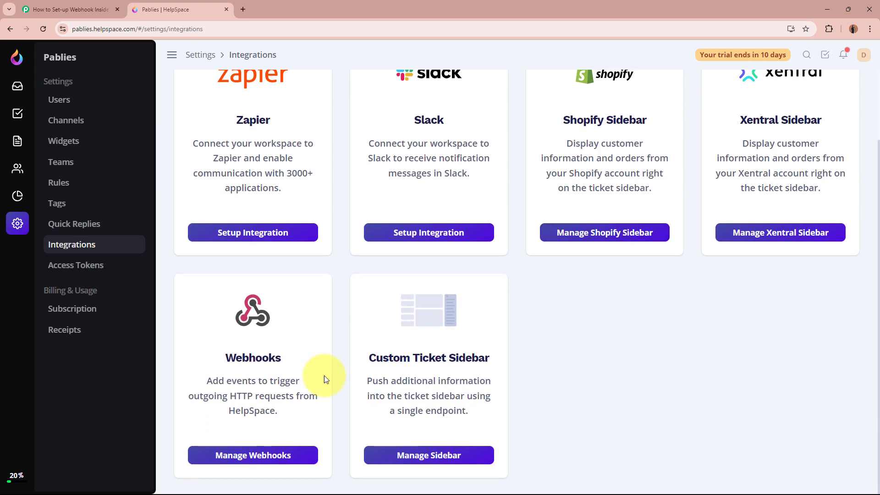
left_click(266, 458)
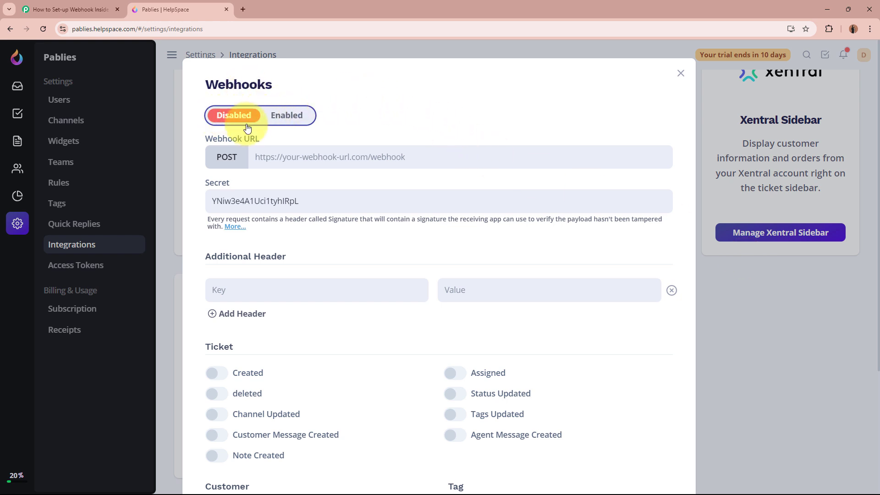
Step: Enable the HelpSpace webhook and paste the copied Pabbly Connect address as its webhook URL
left_click(287, 117)
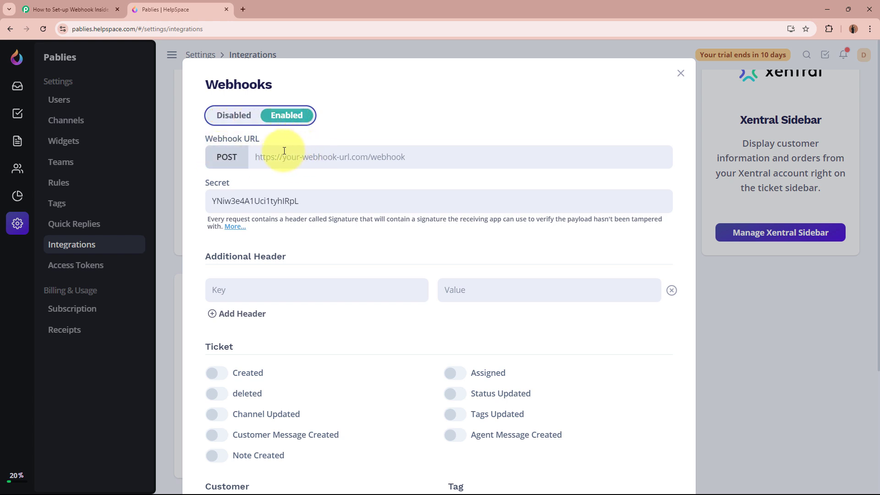
left_click(315, 163)
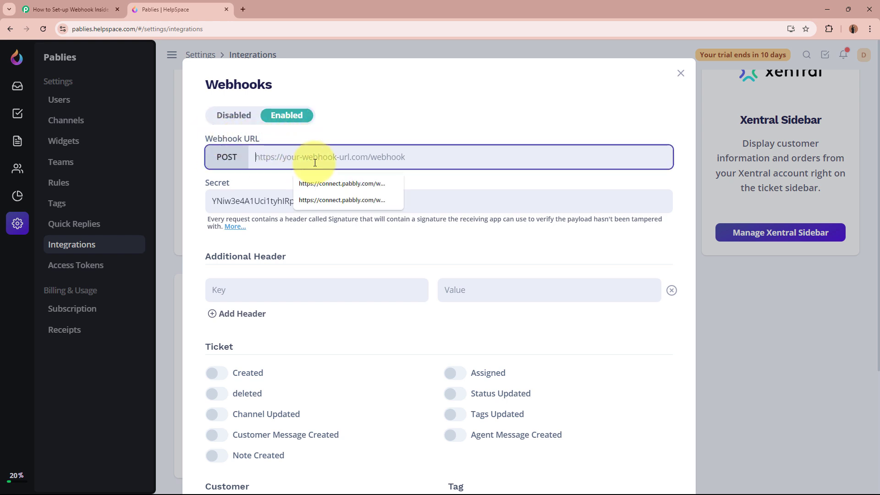
key("ctrl+v")
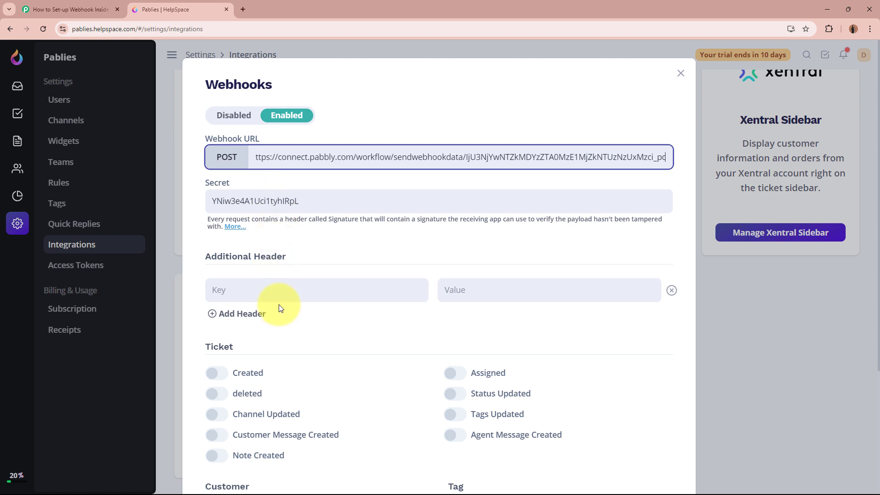
Step: Turn on the Created event for Ticket, Customer and Tag in the HelpSpace webhook settings
scroll(281, 308, "down", 2)
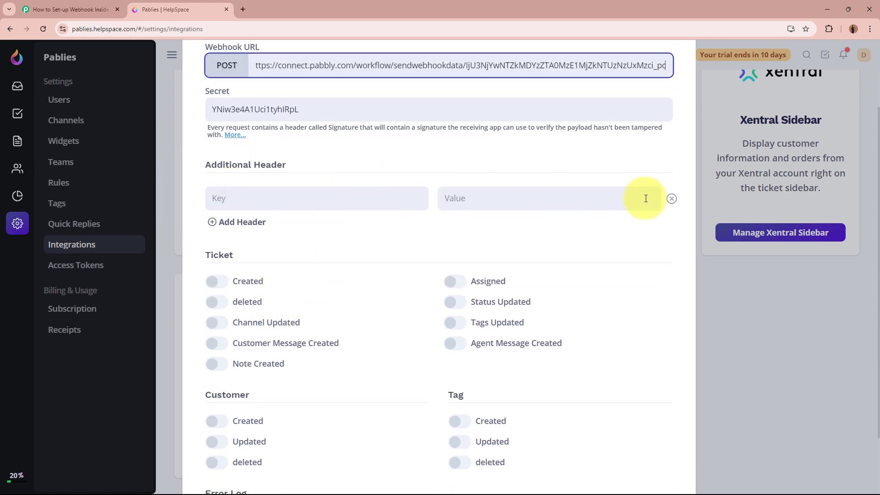
scroll(646, 198, "down", 2)
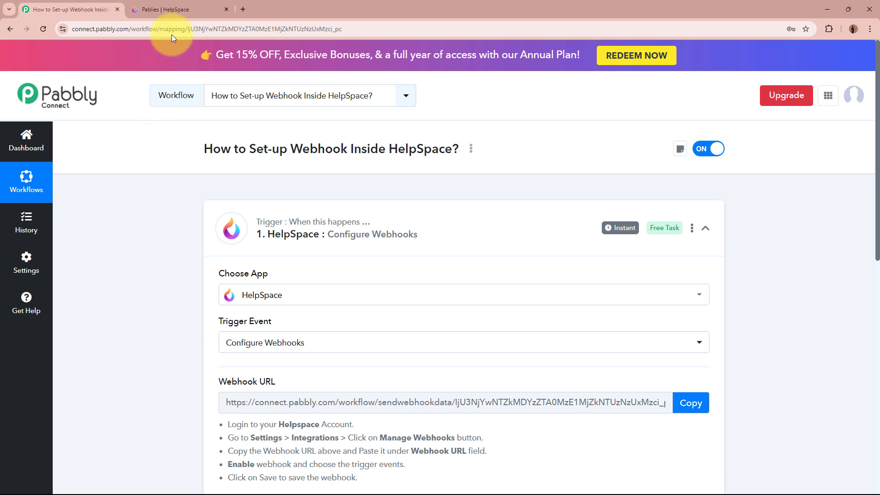
left_click(165, 9)
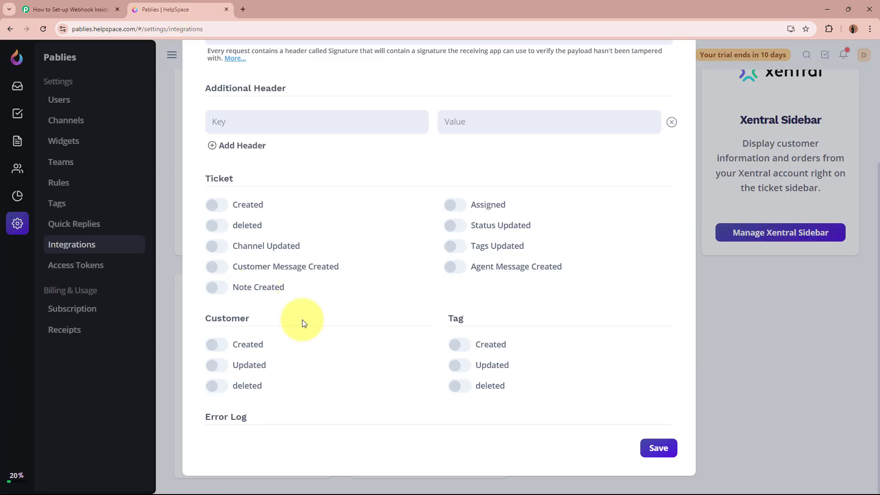
left_click(215, 206)
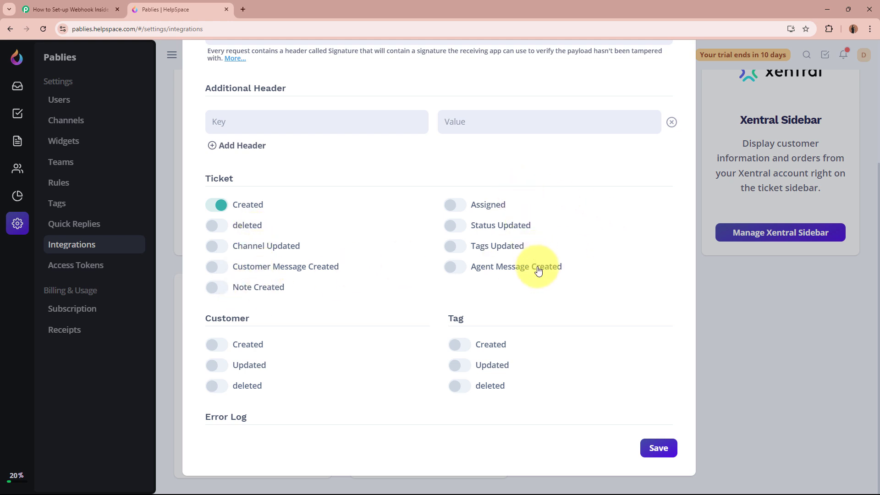
left_click(222, 347)
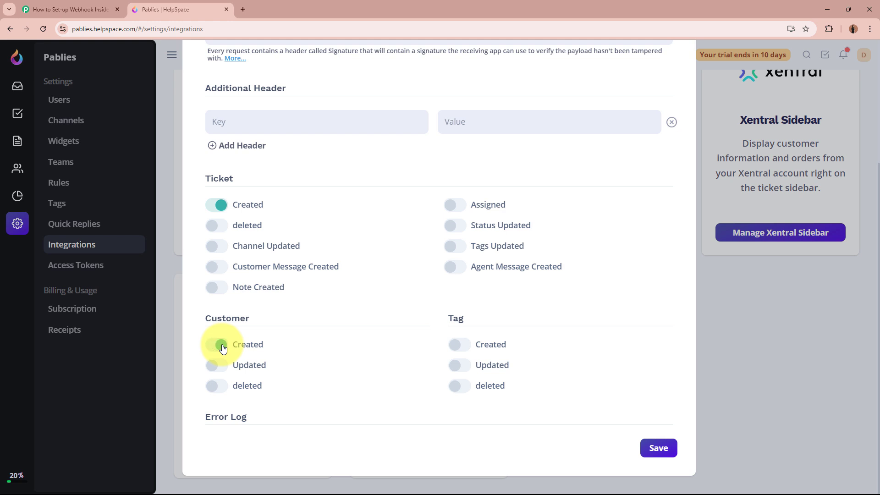
left_click(460, 349)
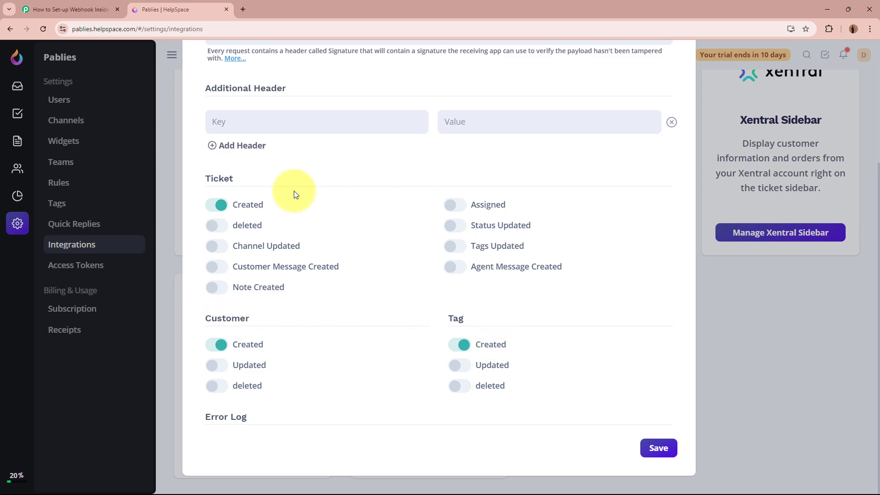
left_click(64, 9)
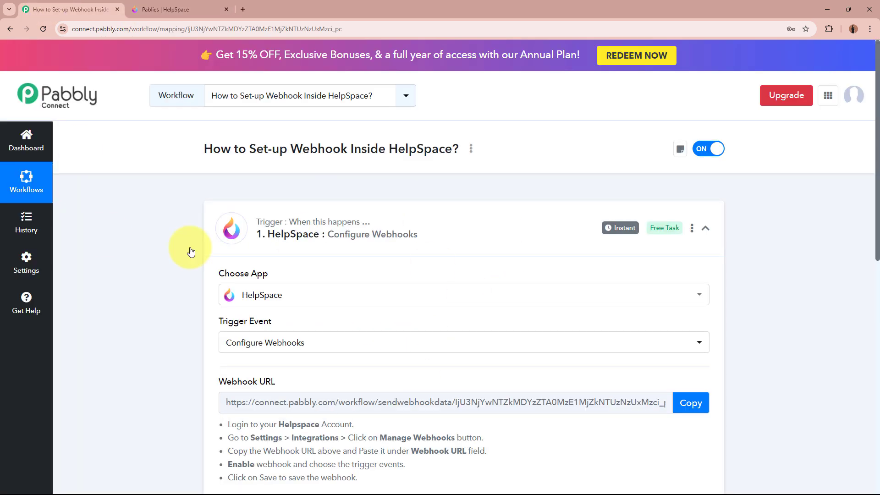
left_click(194, 5)
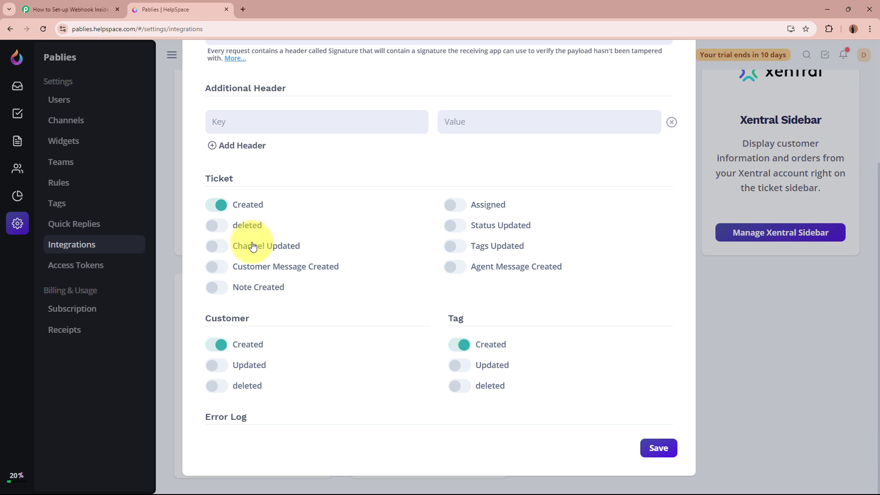
Step: Switch the Created events for Ticket, Tag and Customer off and back on in the webhook settings
left_click(219, 205)
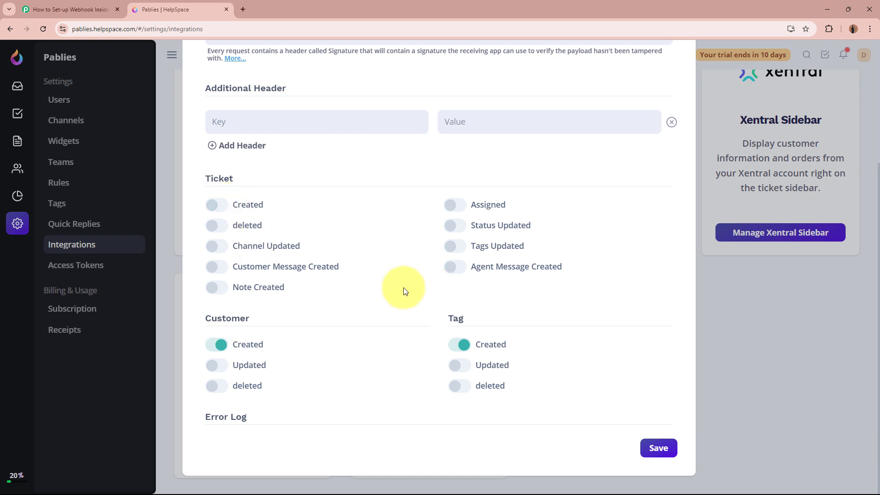
left_click(462, 345)
left_click(462, 346)
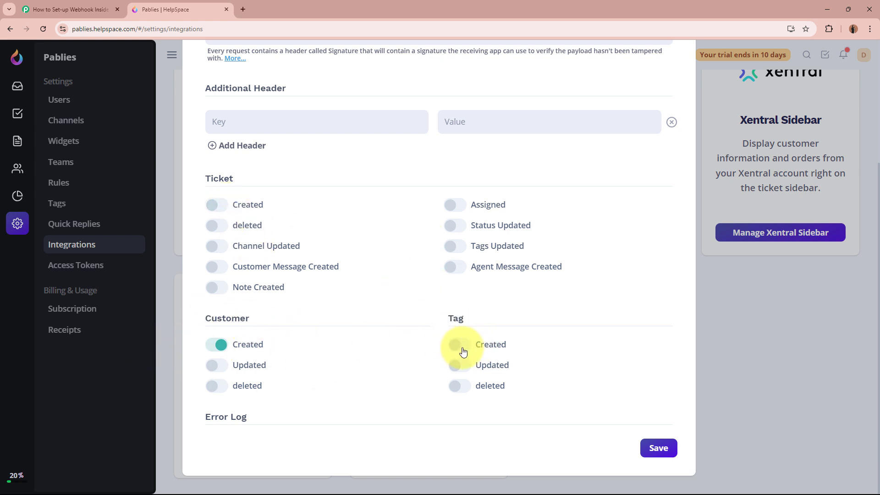
left_click(222, 346)
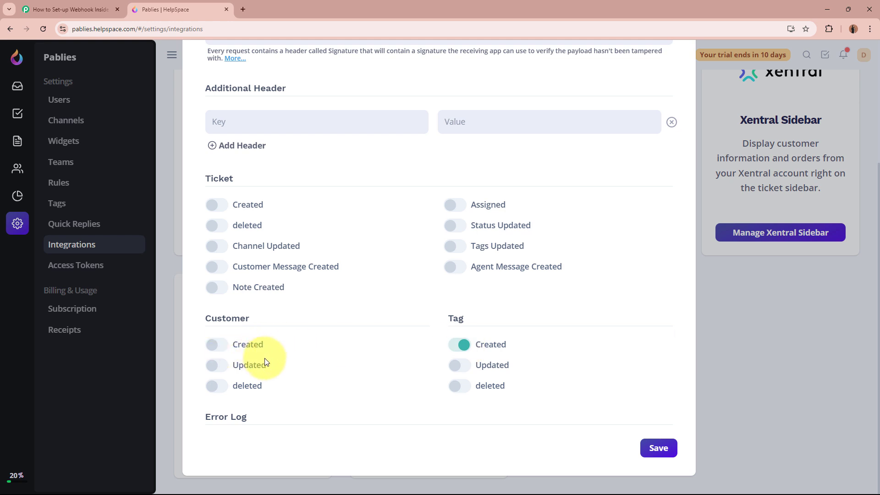
left_click(218, 343)
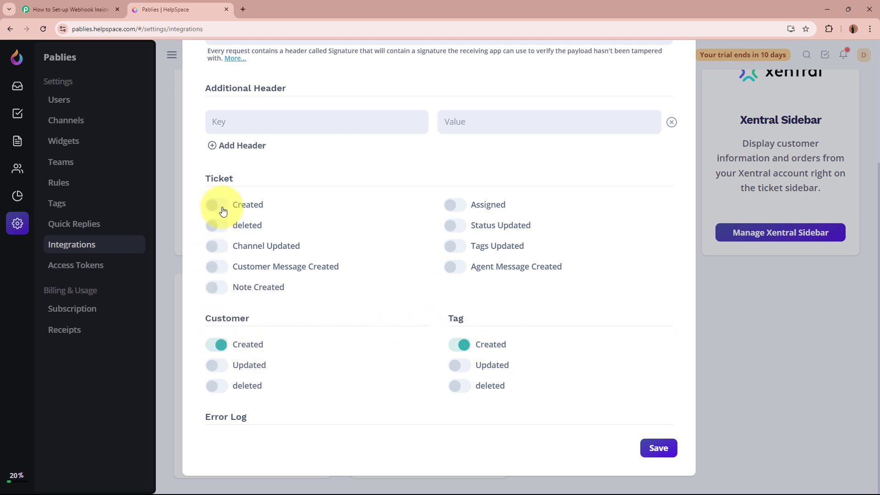
left_click(219, 206)
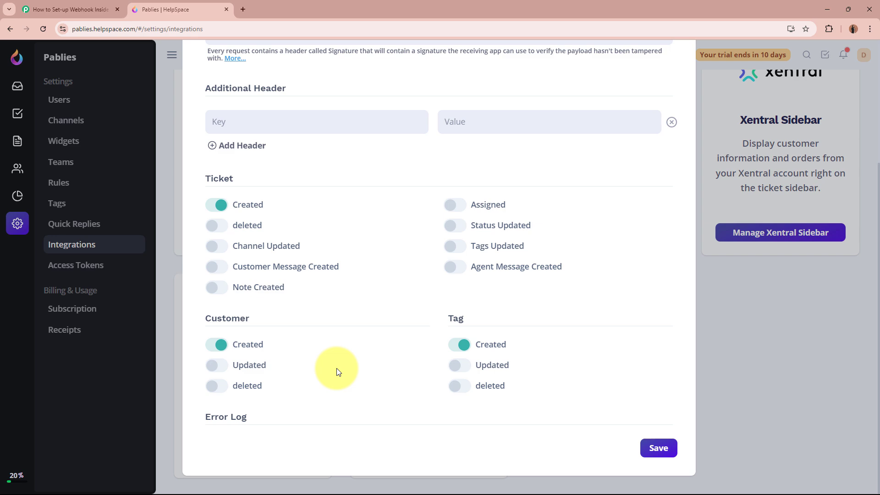
Step: Save the HelpSpace webhook settings and close the Webhooks dialog
left_click(71, 10)
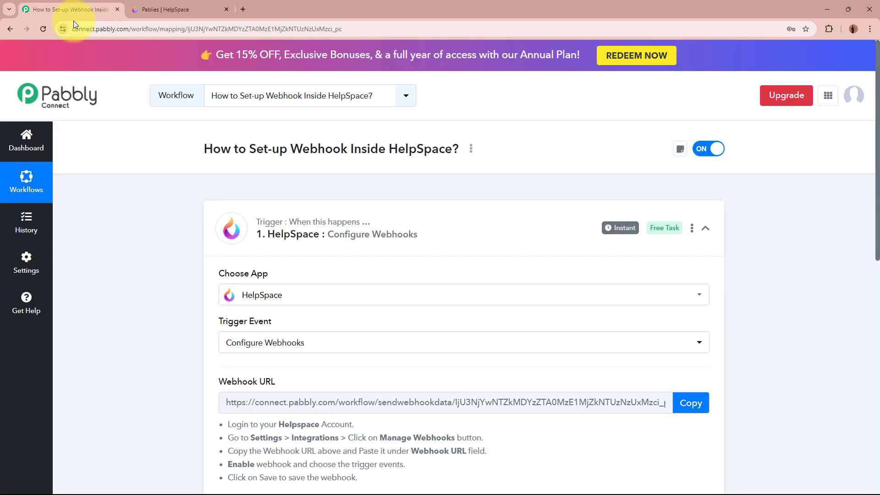
left_click(188, 5)
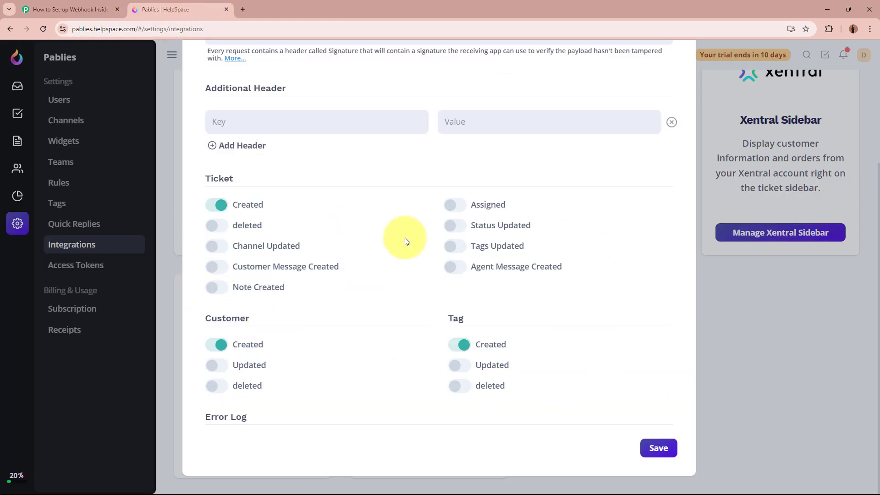
left_click(673, 451)
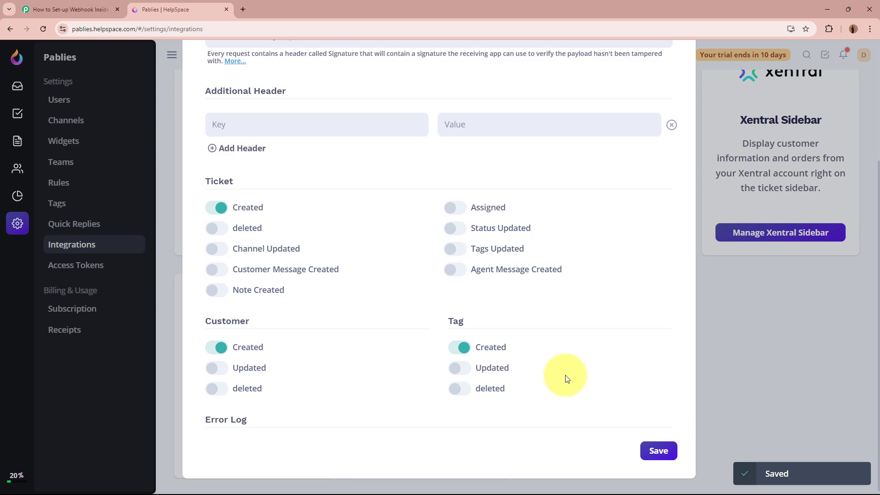
scroll(539, 161, "up", 4)
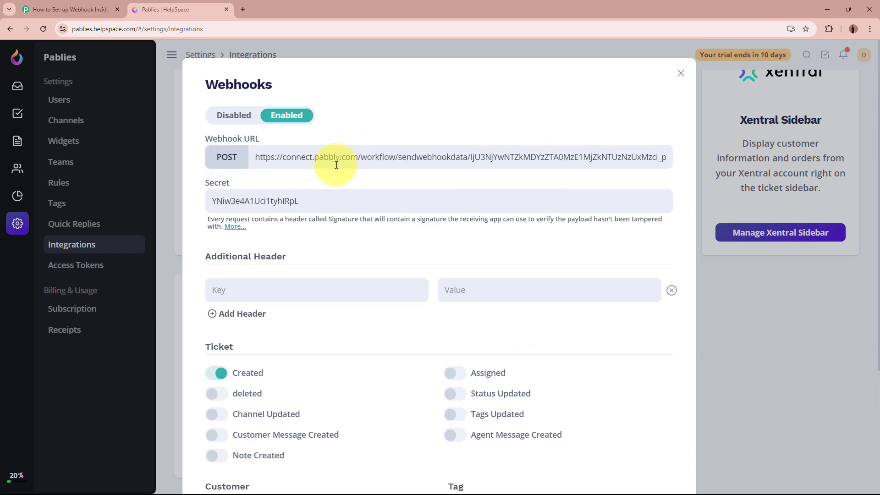
left_click(681, 74)
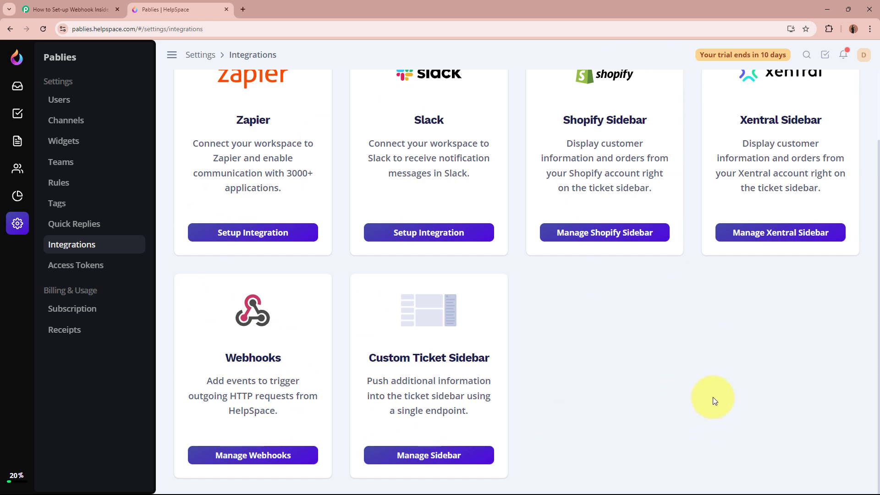
scroll(714, 401, "up", 2)
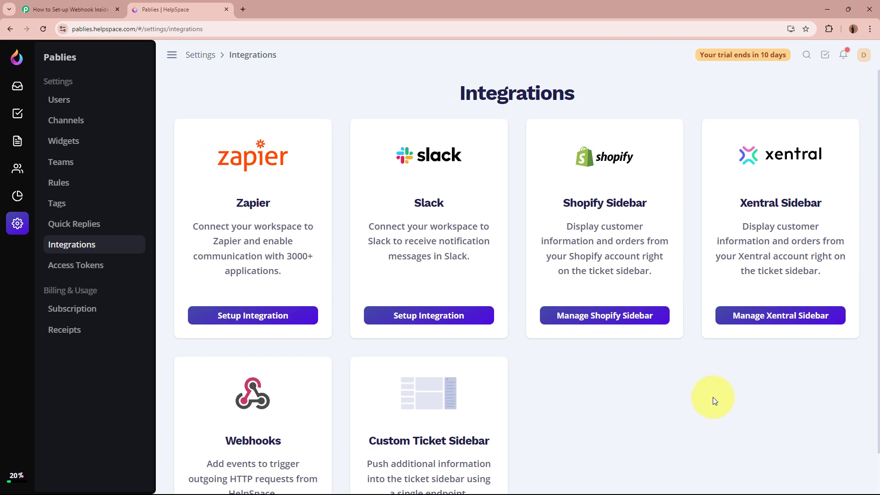
Step: Switch to the Pabbly Connect workflow and check the webhook response status of the HelpSpace trigger
left_click(71, 9)
scroll(169, 339, "down", 2)
scroll(170, 340, "down", 3)
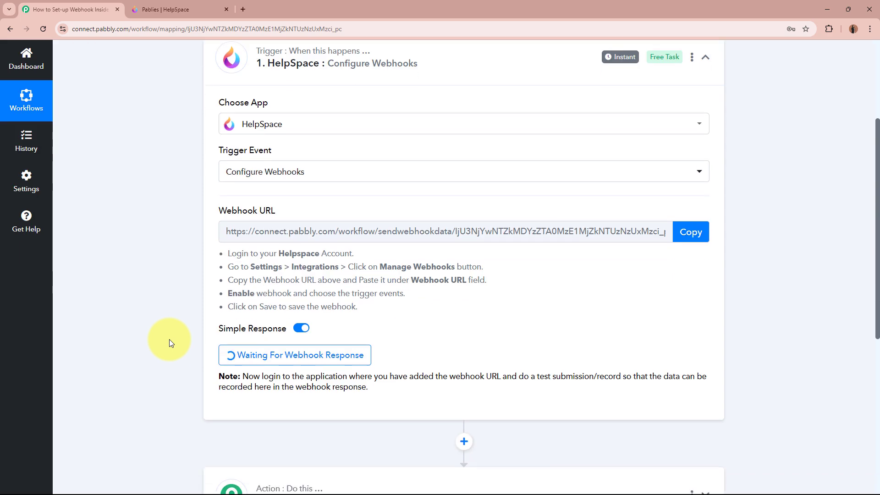
mouse_move(211, 281)
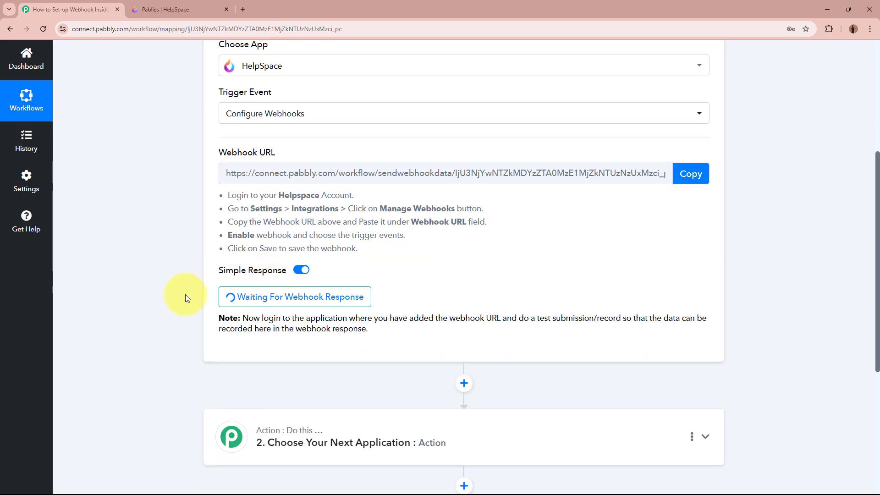
scroll(185, 294, "up", 3)
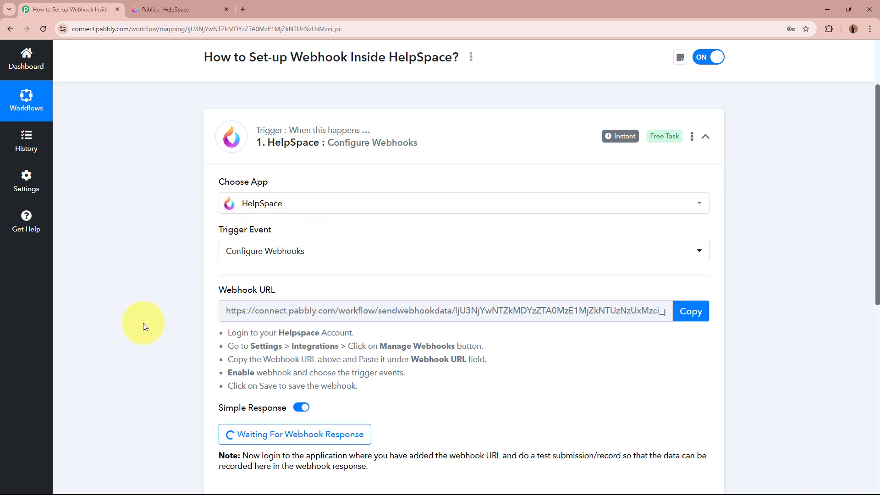
scroll(143, 322, "up", 2)
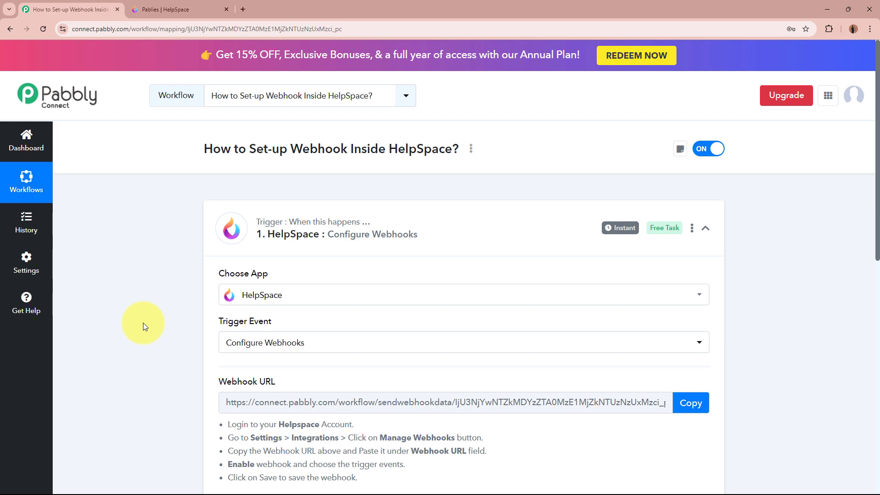
Step: Start a new tag in HelpSpace's tag settings and name it Demo Tag
left_click(160, 8)
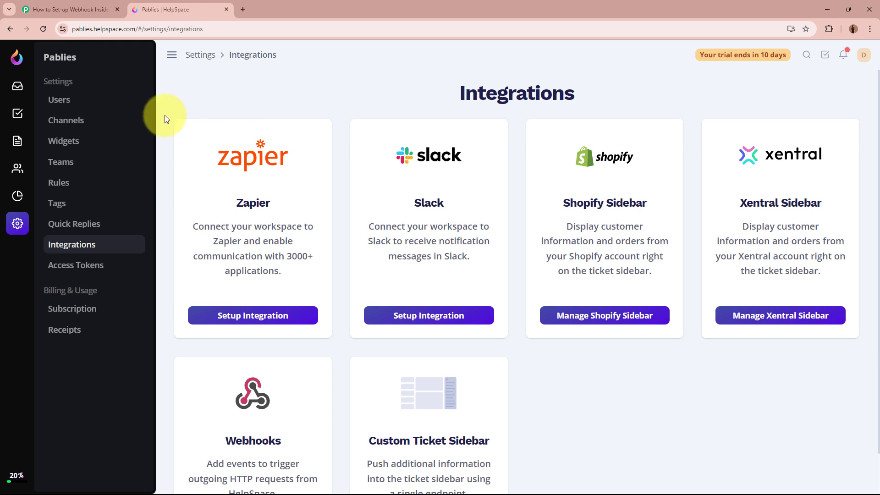
left_click(75, 214)
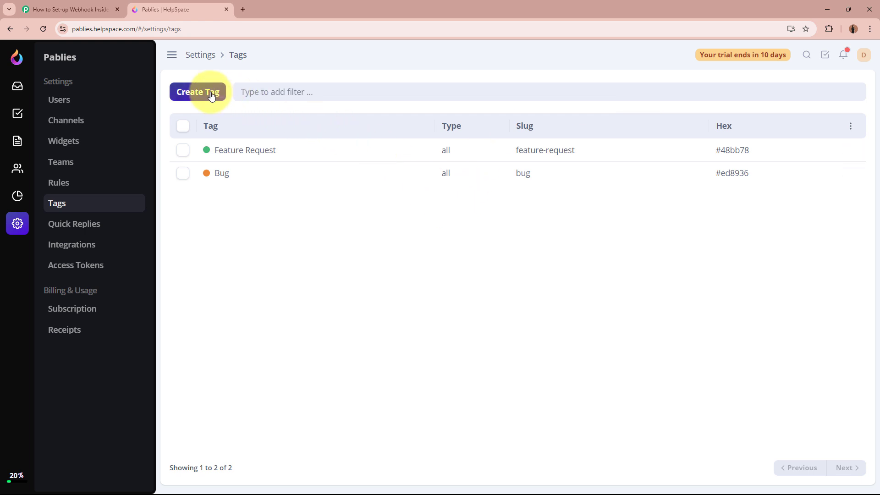
left_click(211, 95)
left_click(266, 132)
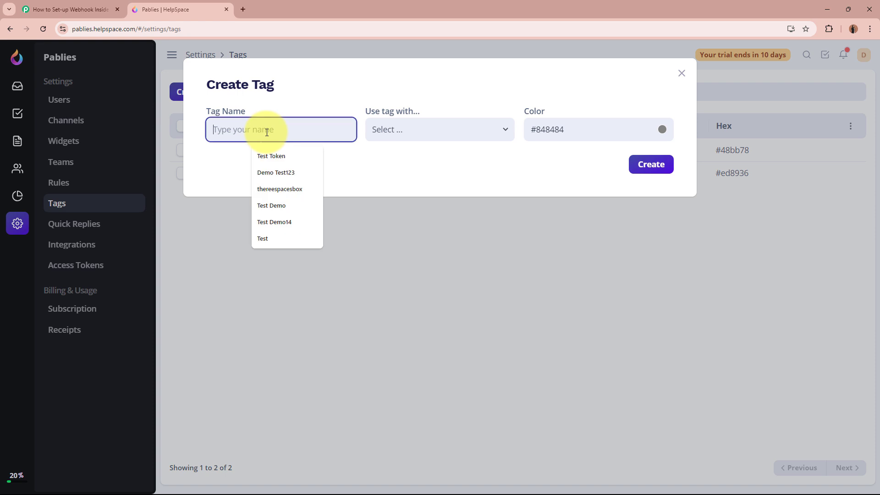
type("D")
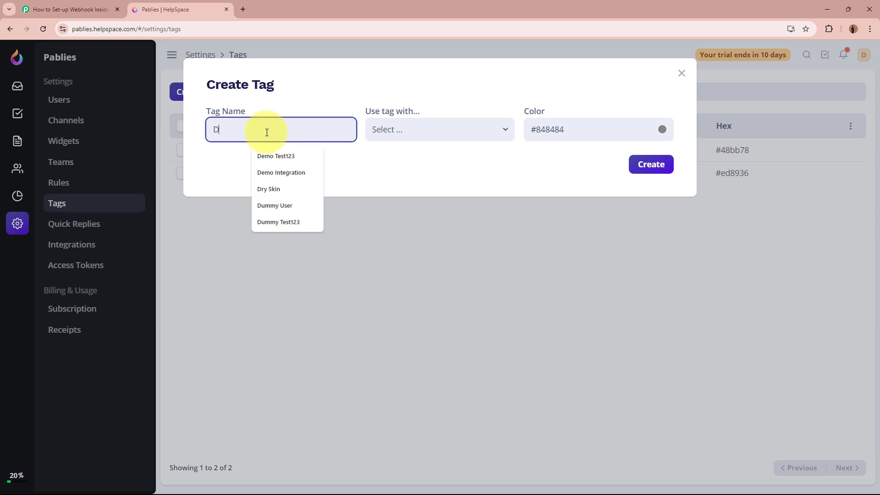
type("emo Tag")
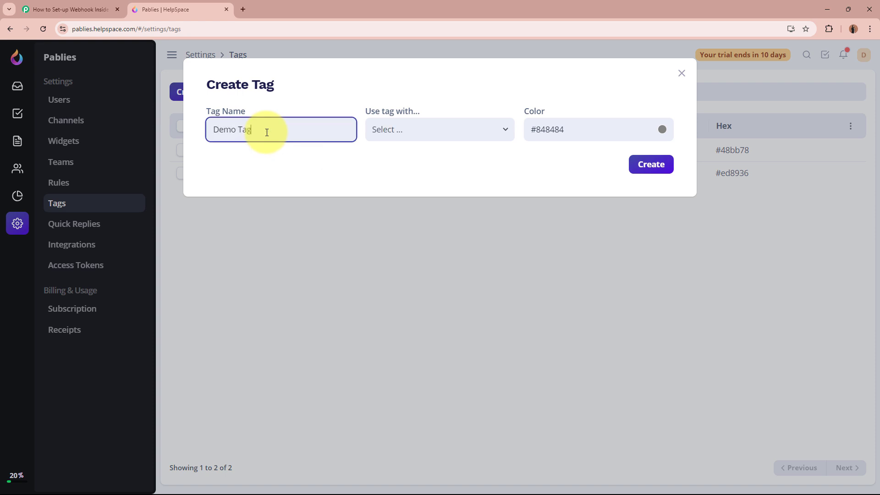
Step: Set Demo Tag for use with All features, keep the color #848484 and create the tag
left_click(456, 128)
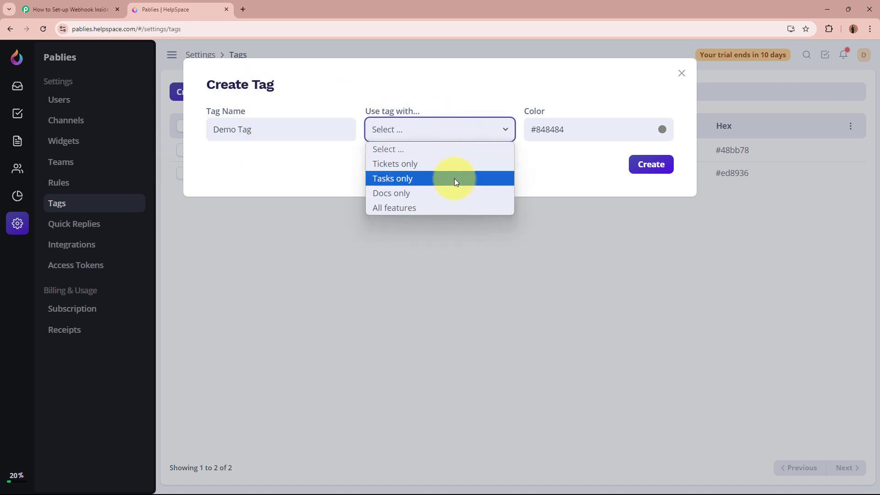
left_click(453, 210)
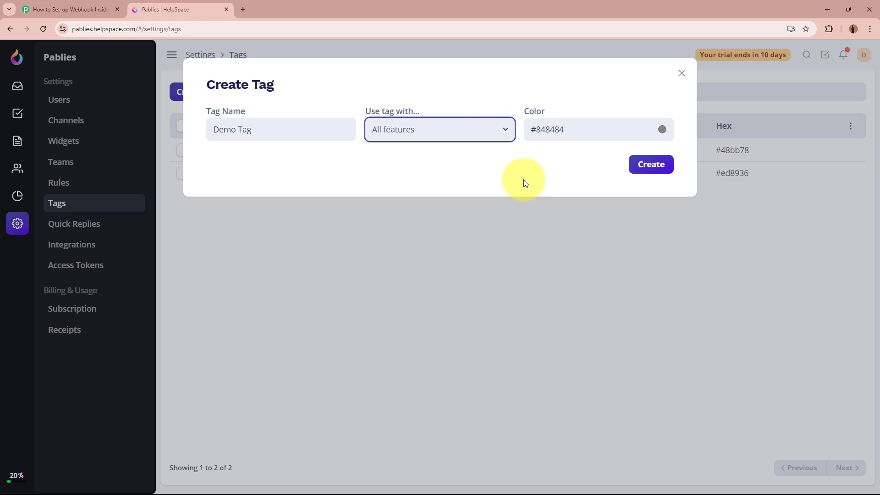
left_click(579, 129)
left_click(586, 169)
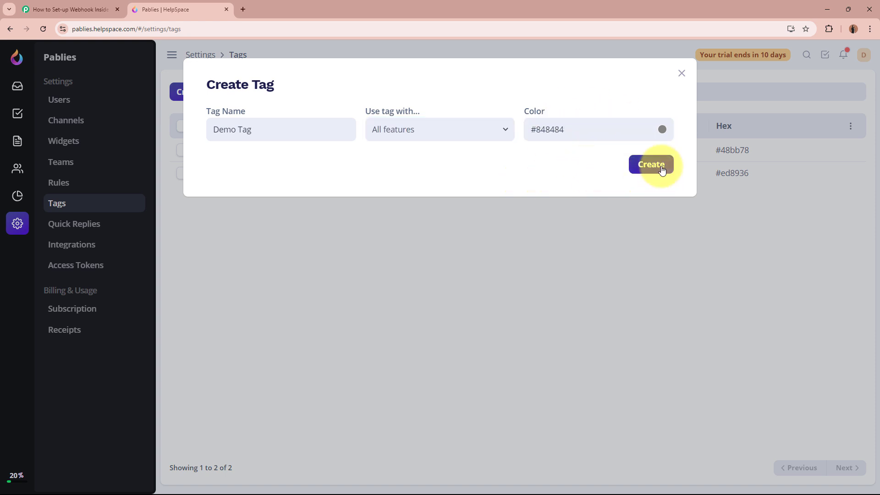
left_click(662, 170)
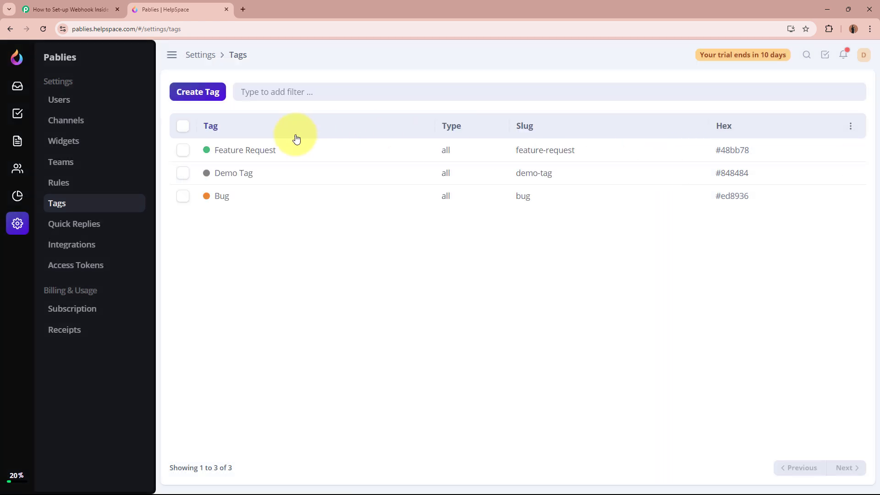
left_click_drag(212, 172, 271, 176)
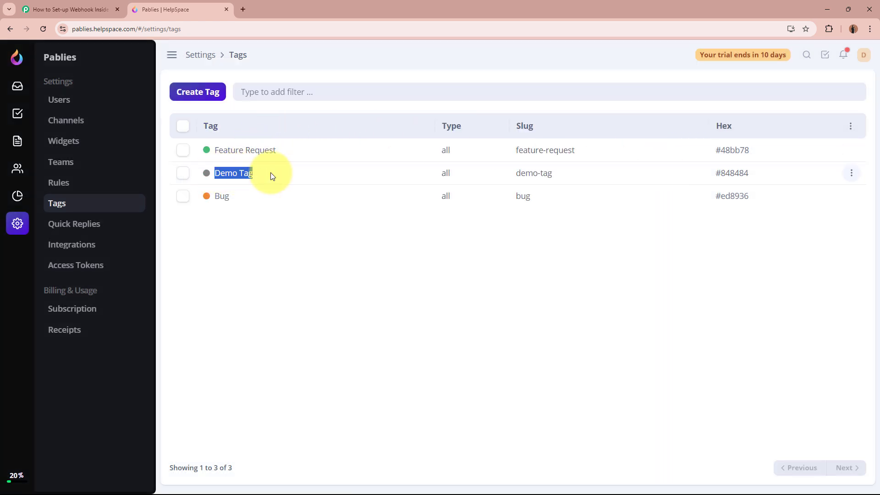
left_click(302, 255)
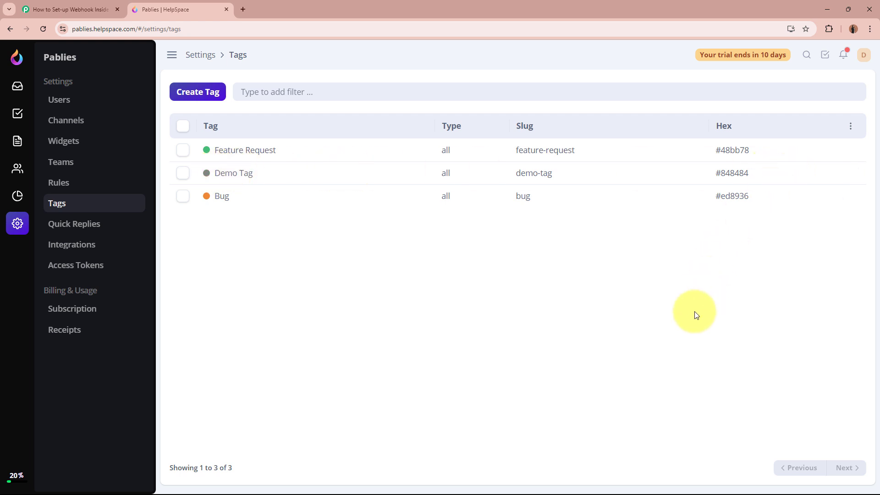
Step: Check the Event value in the Pabbly Connect trigger's received response against the tag list in HelpSpace
left_click(68, 9)
scroll(136, 286, "down", 4)
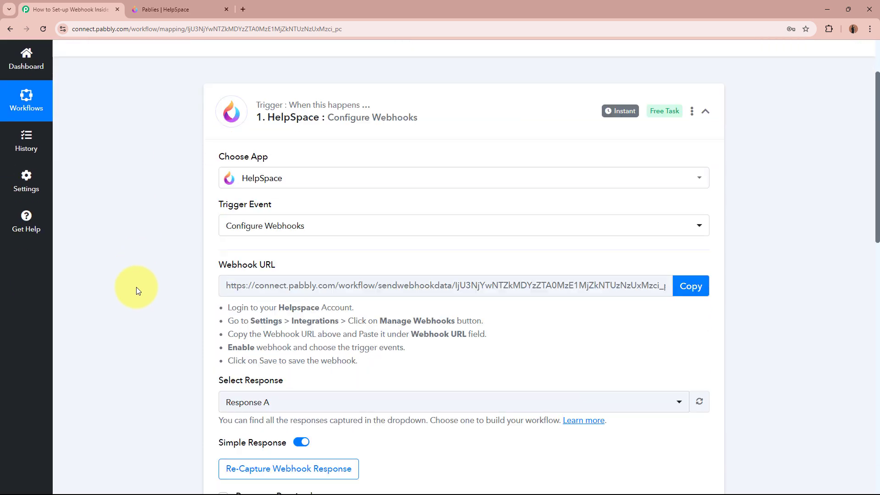
scroll(136, 287, "down", 7)
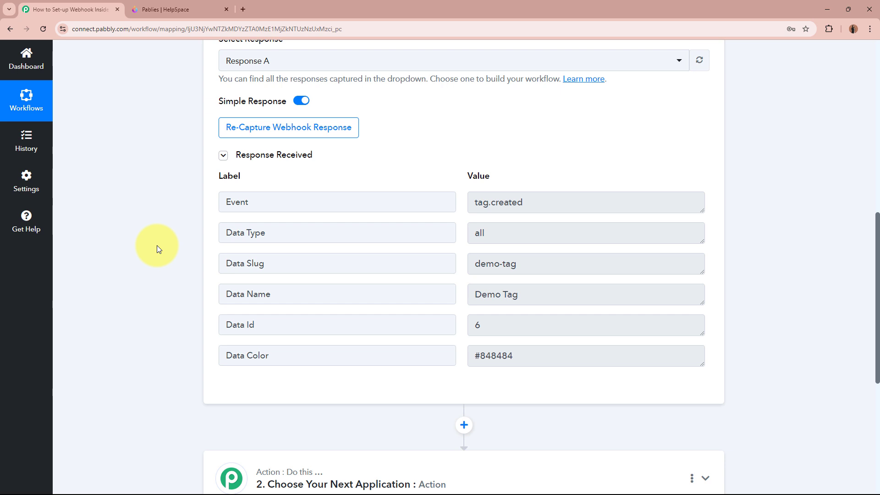
double_click(273, 200)
left_click(511, 203)
double_click(510, 203)
left_click(511, 203)
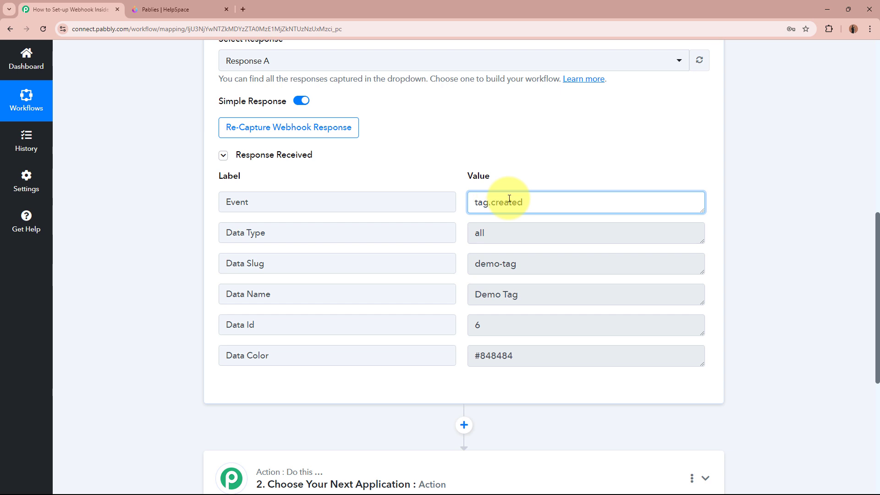
left_click(169, 9)
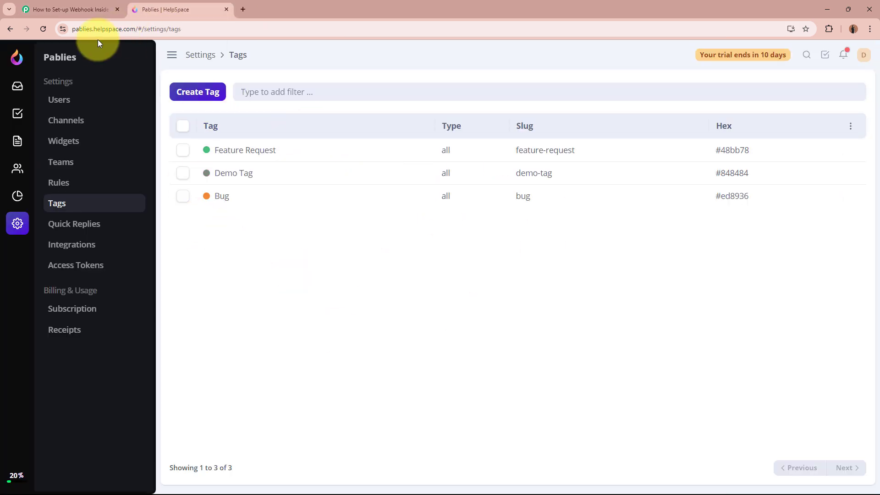
left_click(80, 10)
left_click(752, 202)
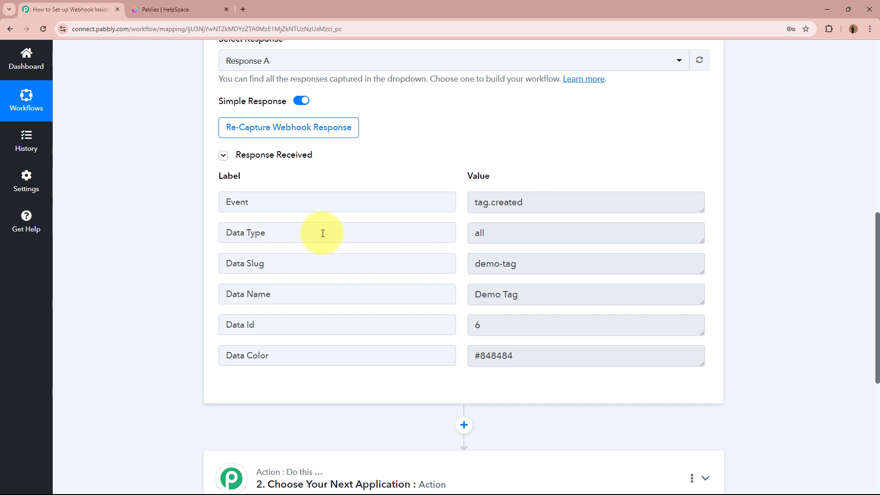
Step: Examine the Data Type, Data Name and Data Color values in the received webhook response
left_click_drag(538, 234, 410, 232)
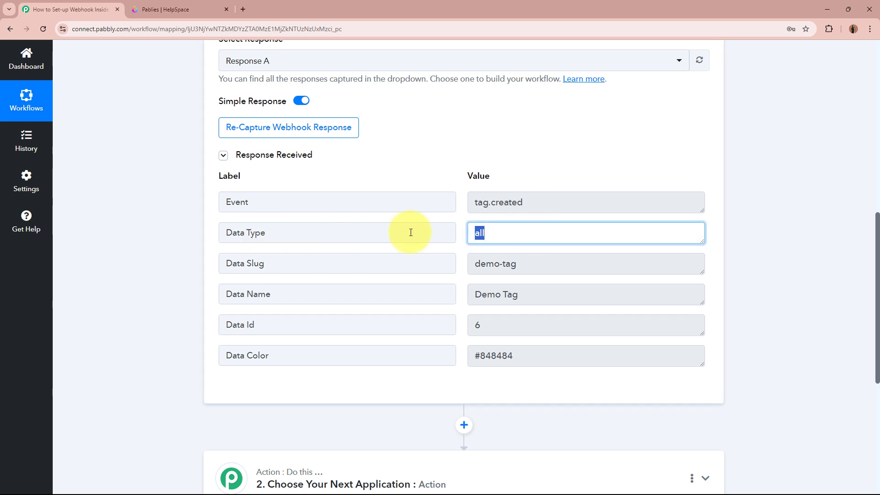
left_click(501, 233)
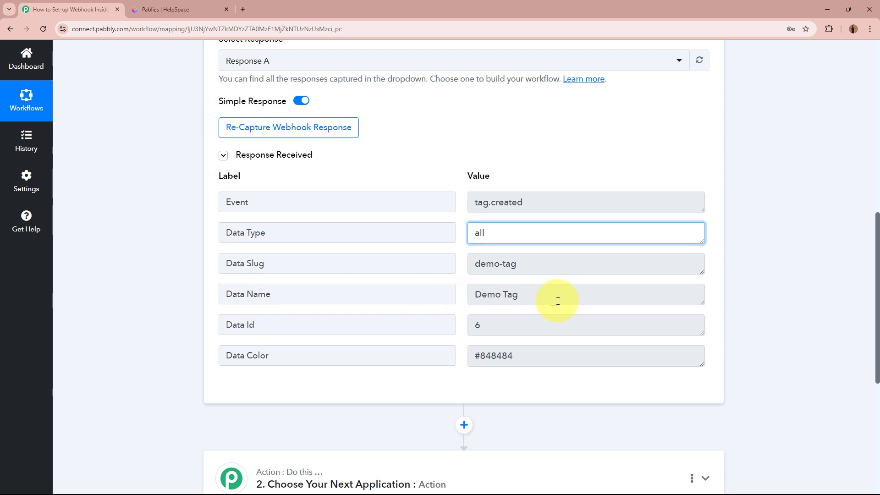
left_click_drag(556, 298, 454, 298)
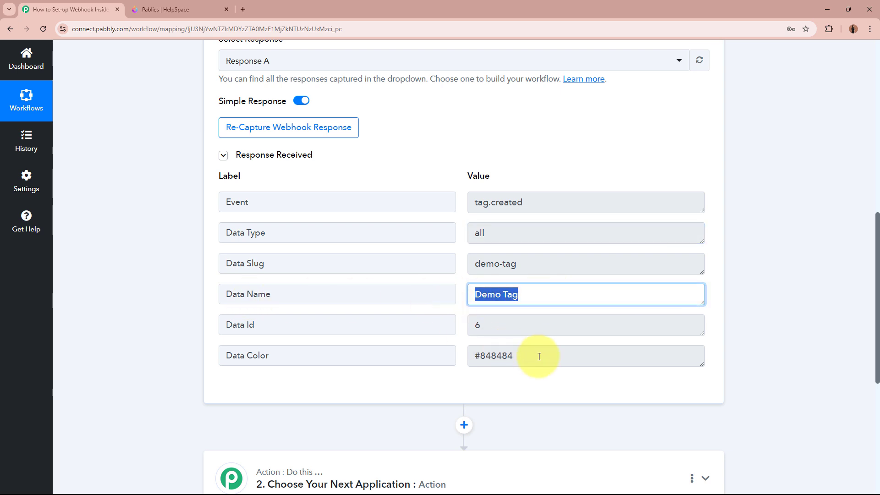
left_click_drag(536, 355, 452, 351)
left_click(549, 389)
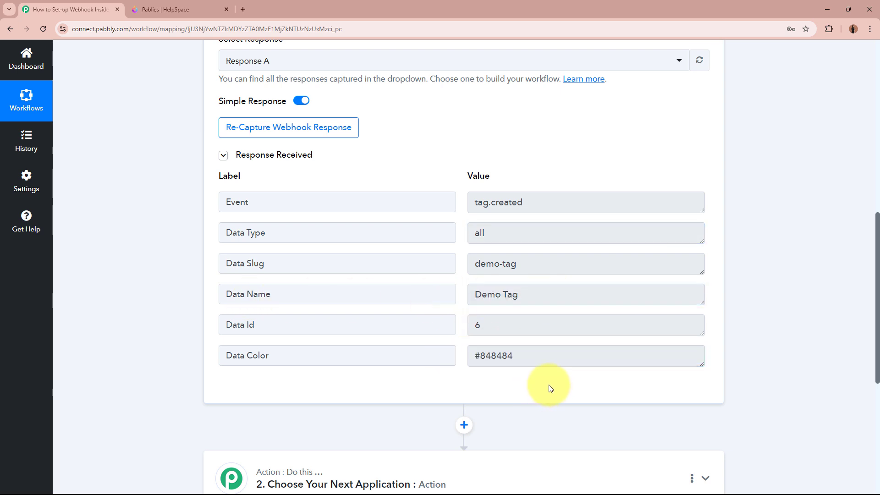
Step: Collapse the HelpSpace Configure Webhooks trigger step in the workflow
scroll(157, 304, "up", 8)
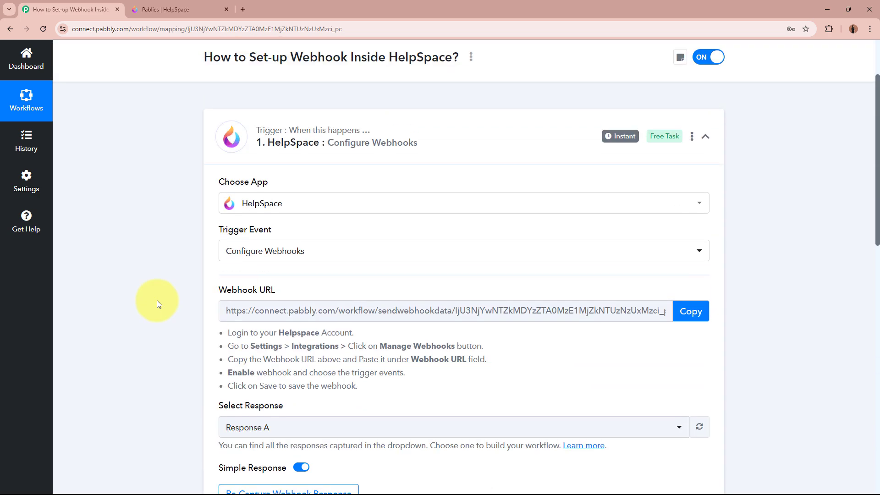
scroll(184, 275, "up", 2)
left_click(422, 231)
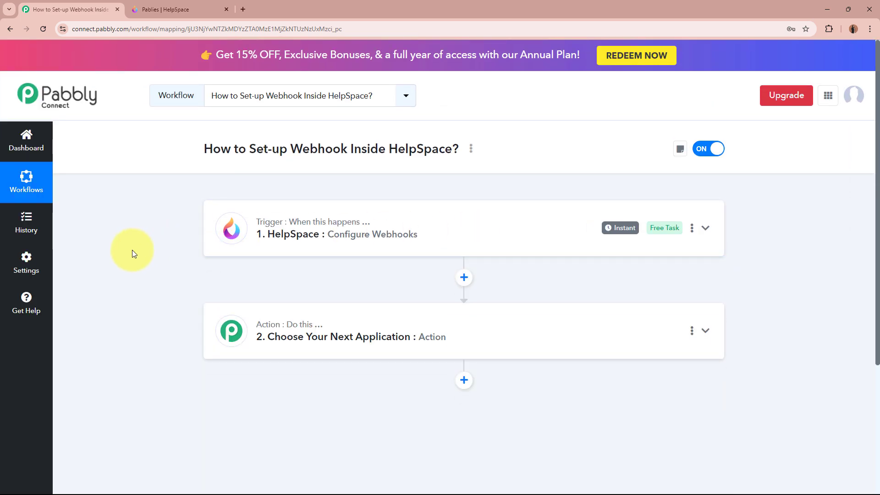